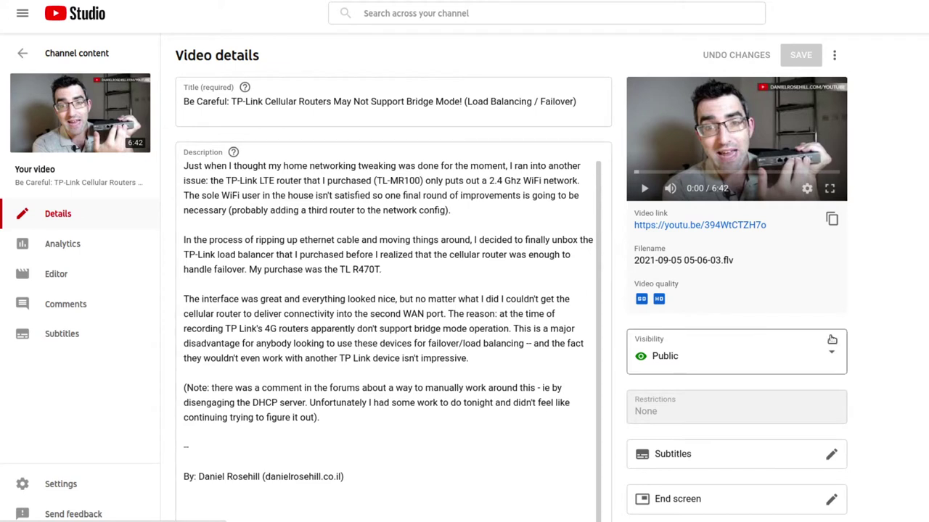
- Download the video's English subtitles in .srt format and open the downloaded captions.srt file
{"action": "left_click", "coordinate": [111, 335]}
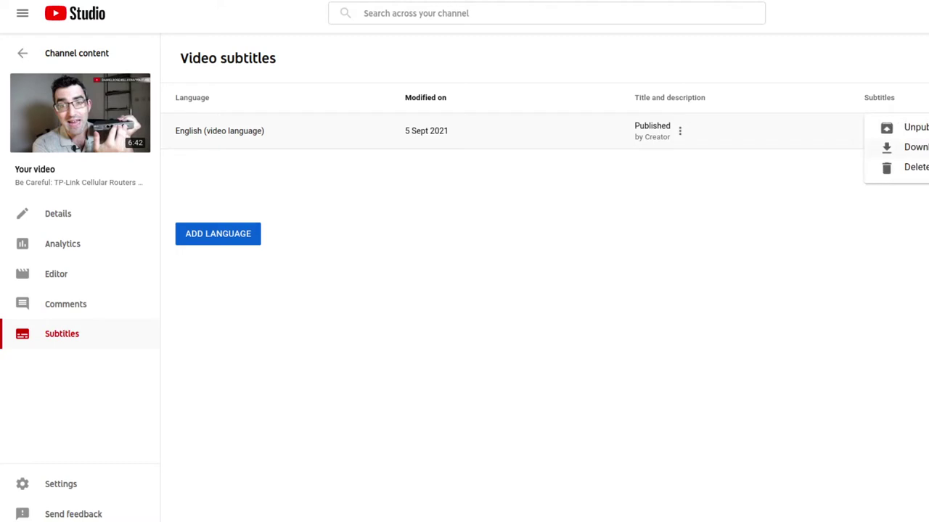
{"action": "left_click", "coordinate": [915, 147]}
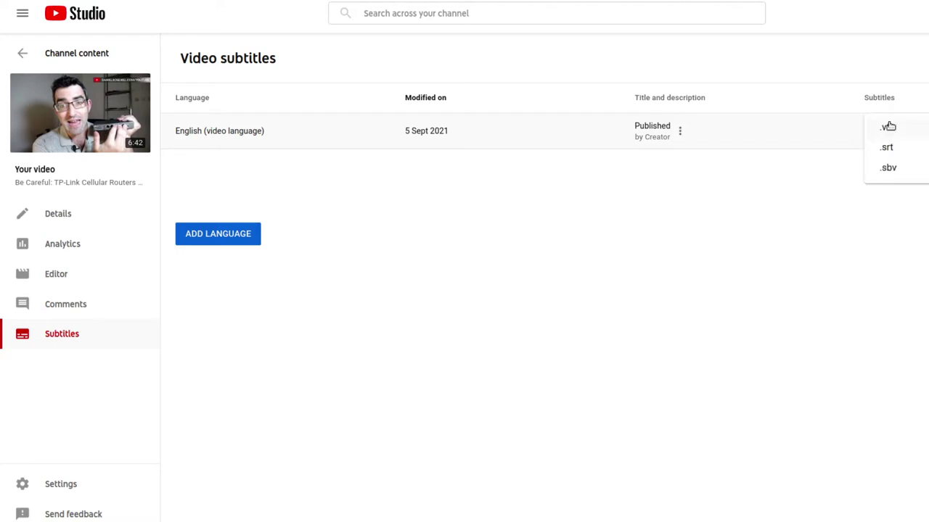
{"action": "left_click", "coordinate": [878, 152]}
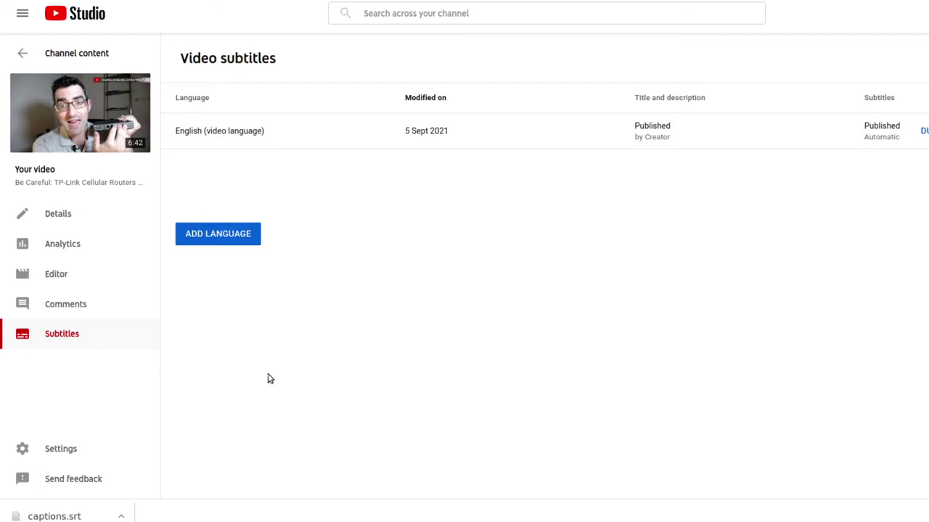
{"action": "left_click", "coordinate": [55, 516]}
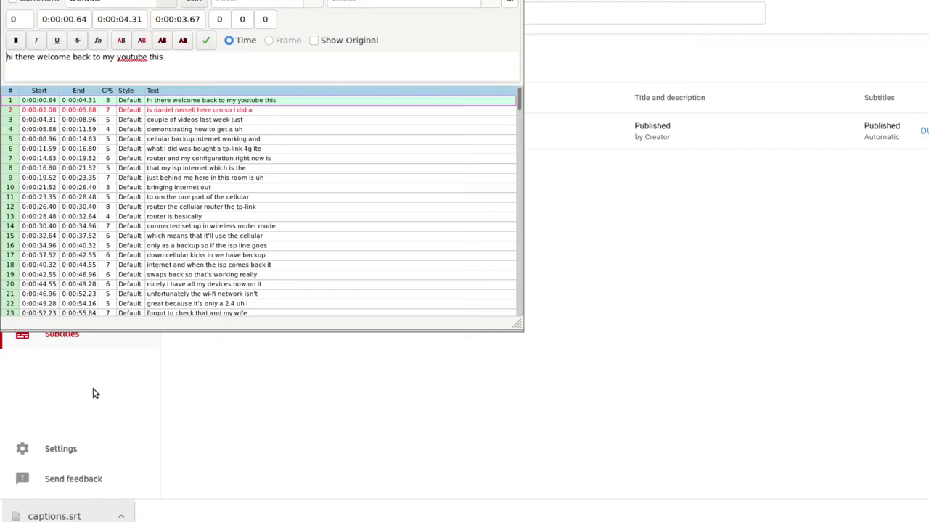
- Scroll through the 143+ timed caption lines of captions.srt in Aegisub
{"action": "left_click_drag", "start_coordinate": [291, 1], "coordinate": [302, 56]}
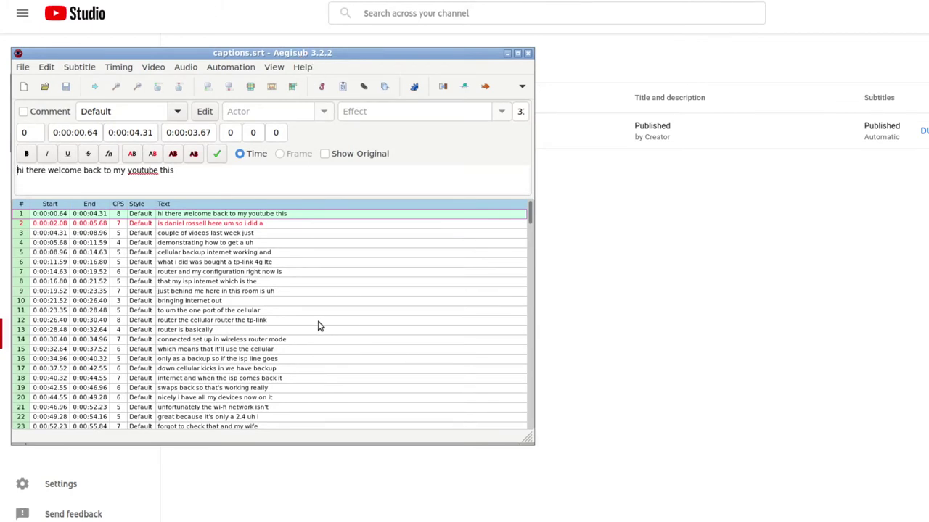
{"action": "scroll", "coordinate": [256, 321], "scroll_direction": "down", "scroll_amount": 17}
{"action": "scroll", "coordinate": [254, 319], "scroll_direction": "down", "scroll_amount": 8}
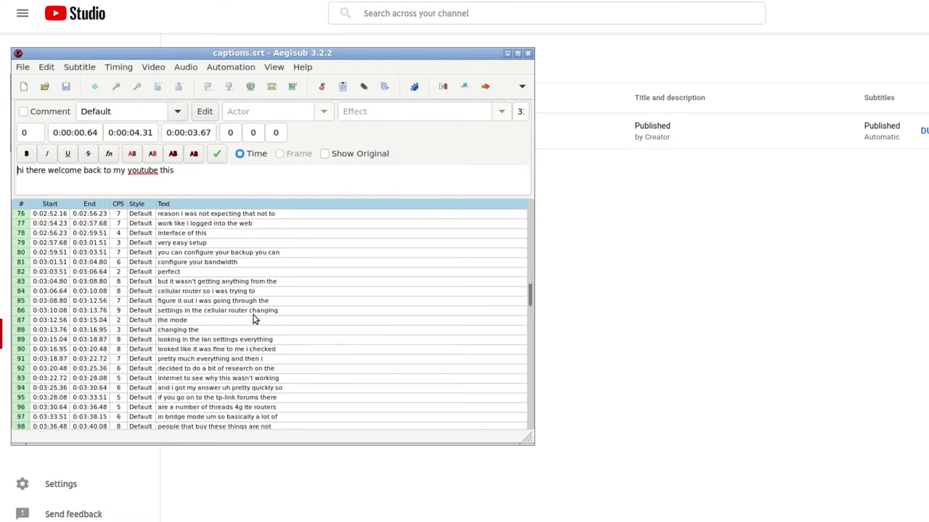
{"action": "scroll", "coordinate": [254, 319], "scroll_direction": "down", "scroll_amount": 2}
{"action": "scroll", "coordinate": [254, 319], "scroll_direction": "down", "scroll_amount": 10}
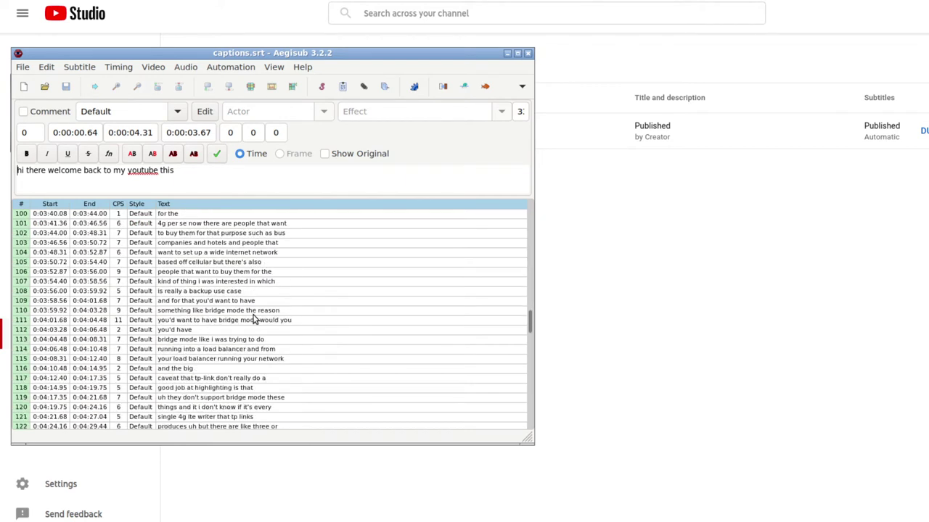
{"action": "scroll", "coordinate": [254, 319], "scroll_direction": "down", "scroll_amount": 3}
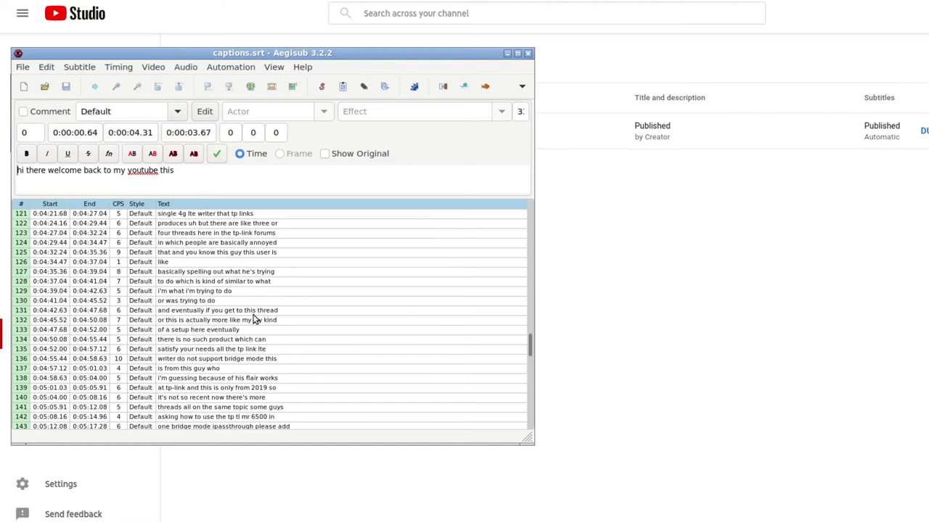
{"action": "left_click", "coordinate": [29, 69]}
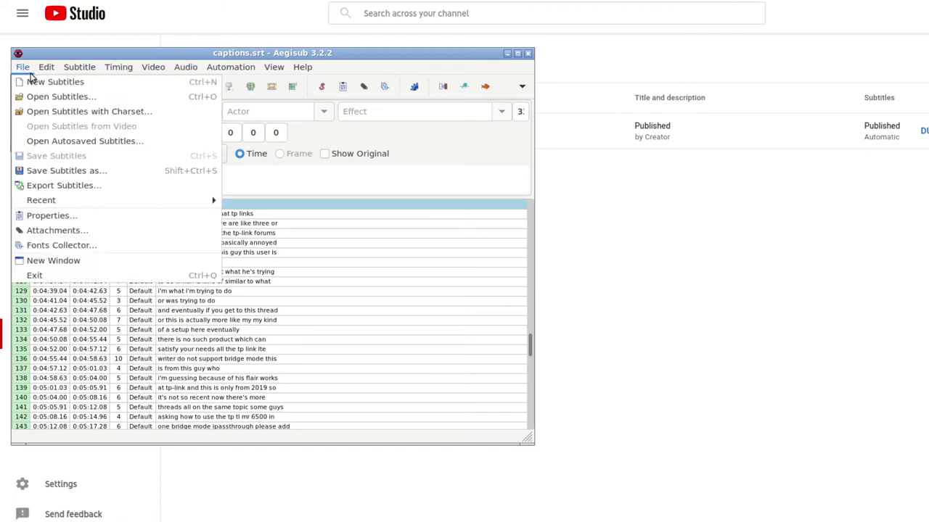
- Export the subtitles as a text file named my_video_about_cellular_backup.txt to the Desktop
{"action": "left_click", "coordinate": [52, 188]}
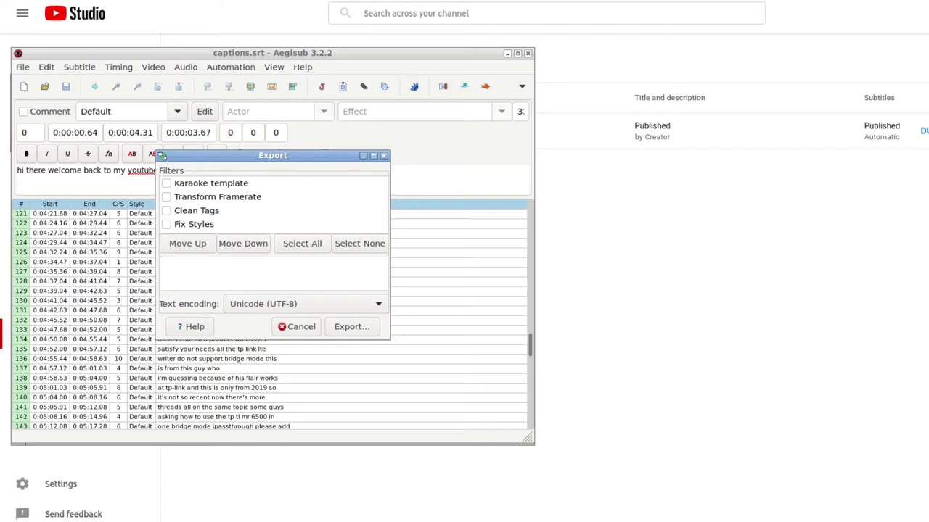
{"action": "key", "text": "Return"}
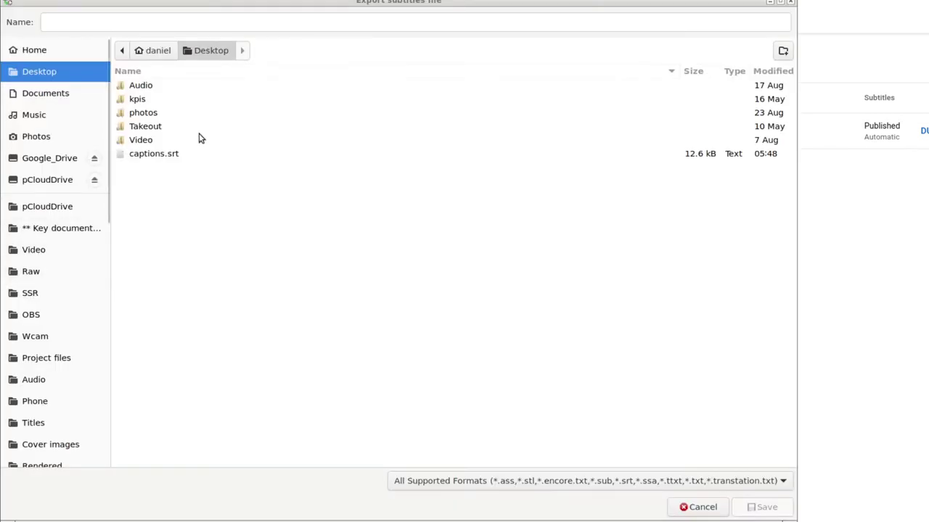
{"action": "left_click", "coordinate": [217, 19]}
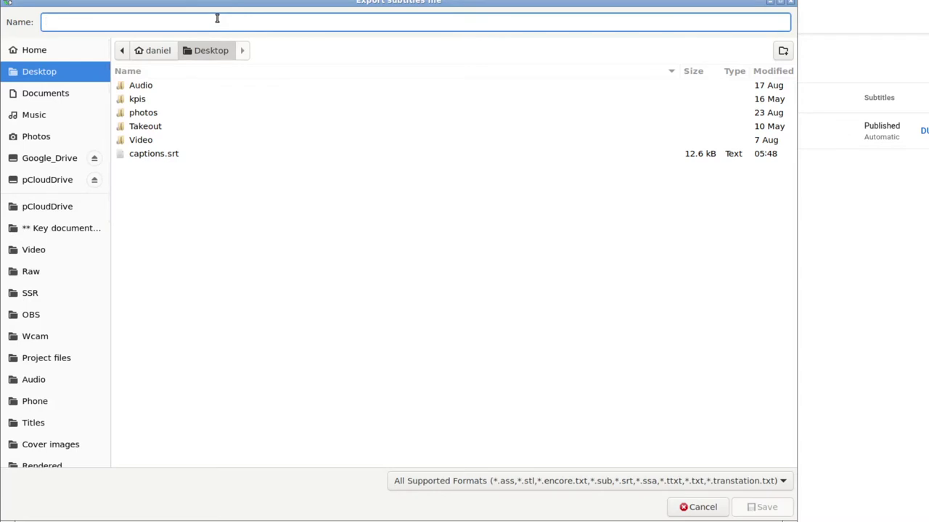
{"action": "type", "text": "my_"}
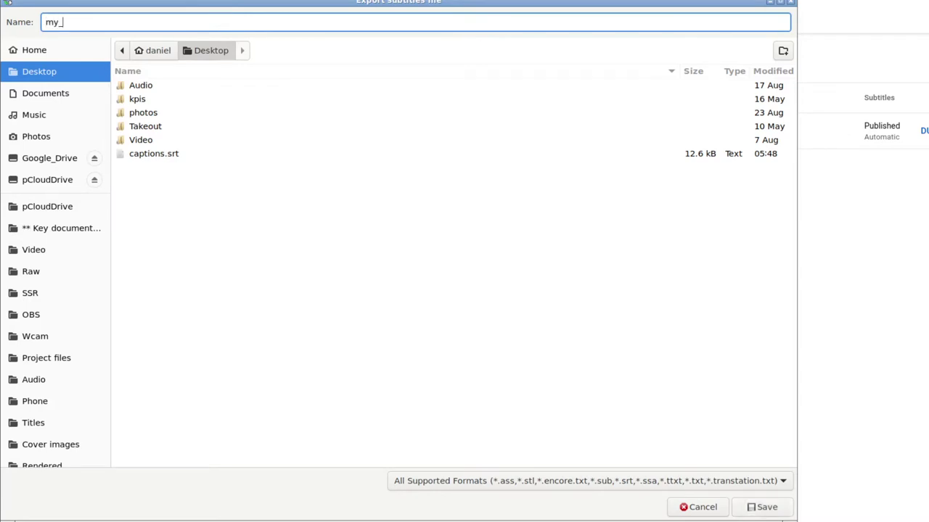
{"action": "type", "text": "video_about_cellulra_bal"}
{"action": "key", "text": "BackSpace"}
{"action": "key", "text": "BackSpace"}
{"action": "key", "text": "BackSpace"}
{"action": "key", "text": "BackSpace"}
{"action": "key", "text": "BackSpace"}
{"action": "key", "text": "BackSpace"}
{"action": "type", "text": "ar_bal"}
{"action": "key", "text": "BackSpace"}
{"action": "key", "text": "BackSpace"}
{"action": "type", "text": "ackup.txt"}
{"action": "key", "text": "Return"}
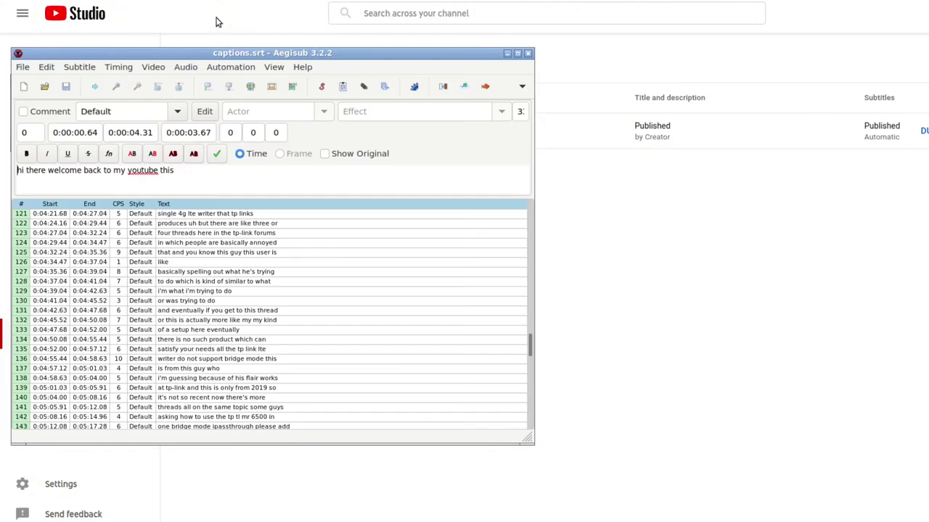
- Close Aegisub and bring my_video_about_cellular_backup.txt into view in gedit
{"action": "left_click", "coordinate": [528, 53]}
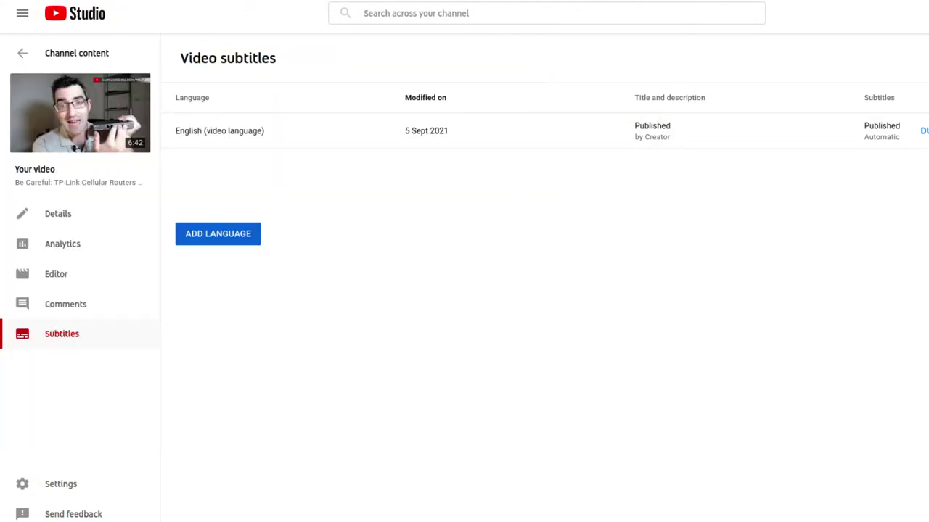
{"action": "left_click_drag", "start_coordinate": [438, 16], "coordinate": [243, 21]}
{"action": "scroll", "coordinate": [290, 162], "scroll_direction": "down", "scroll_amount": 20}
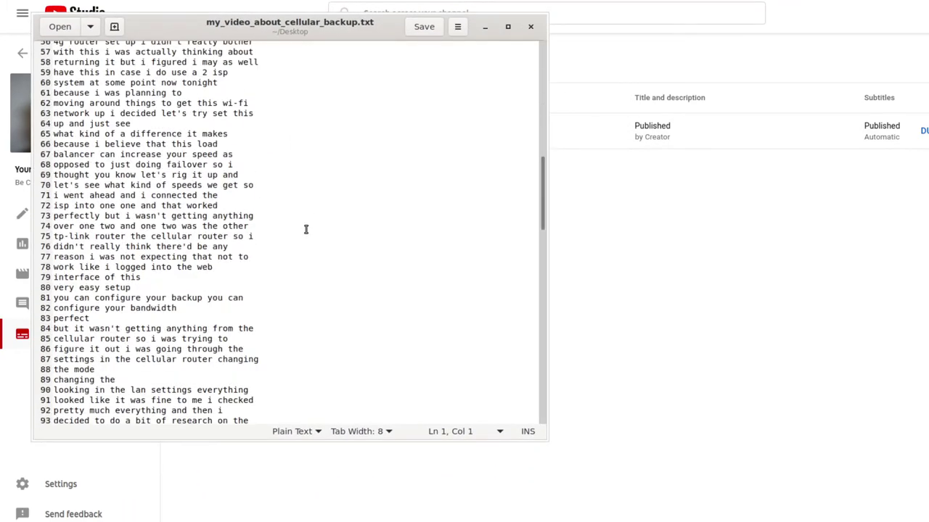
{"action": "scroll", "coordinate": [306, 229], "scroll_direction": "down", "scroll_amount": 5}
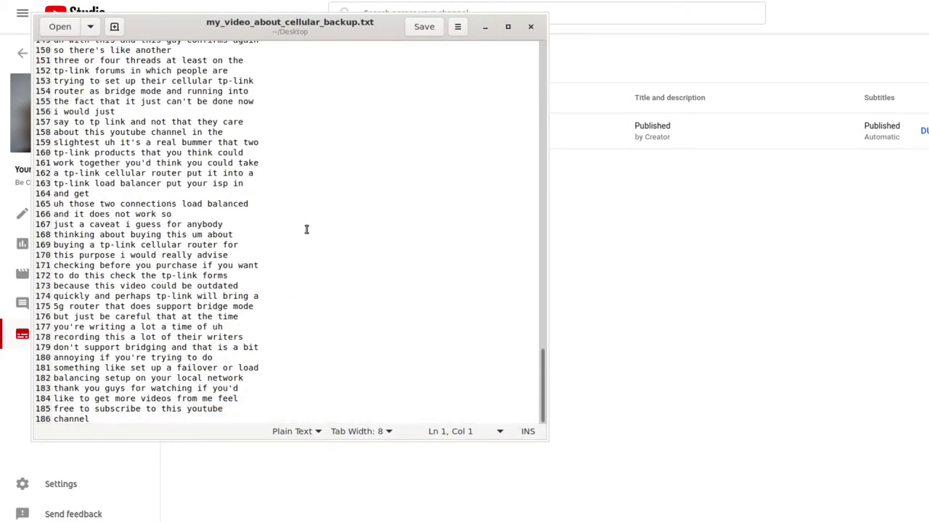
- Copy the entire transcript text from gedit and paste it into the Writer document
{"action": "left_click", "coordinate": [306, 232]}
{"action": "key", "text": "ctrl+a"}
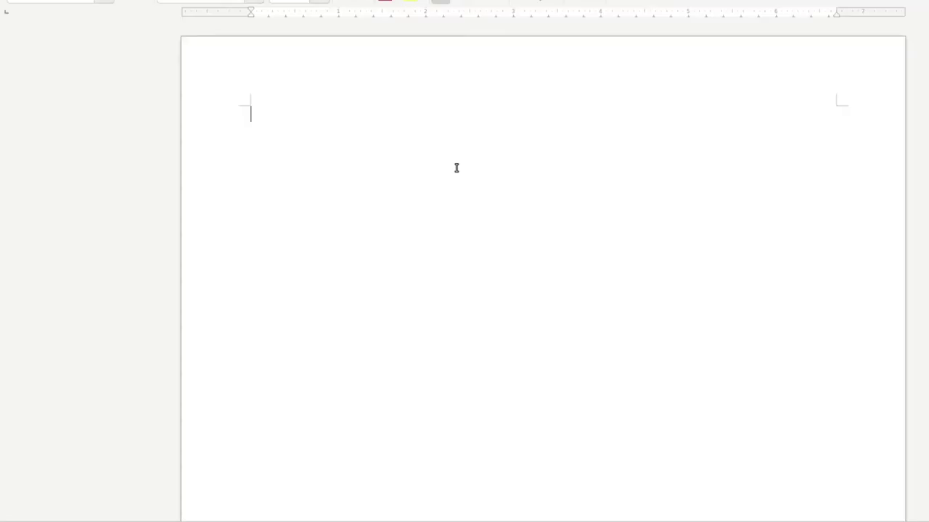
{"action": "key", "text": "ctrl+v"}
{"action": "scroll", "coordinate": [457, 168], "scroll_direction": "up", "scroll_amount": 3}
{"action": "scroll", "coordinate": [435, 169], "scroll_direction": "up", "scroll_amount": 20}
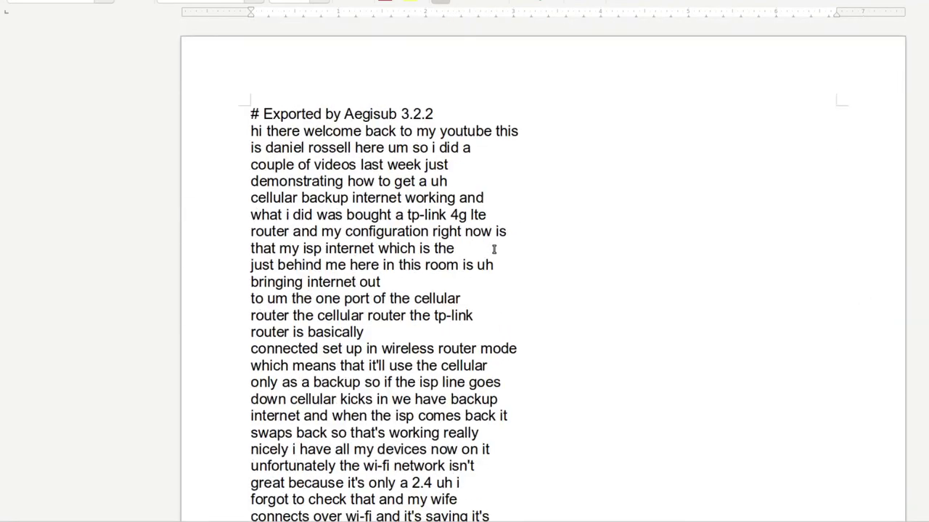
- Replace the '# Exported by Aegisub 3.2.2' line with the title '4G Routers: What You Mightn't Know Before Purchasing'
{"action": "left_click_drag", "start_coordinate": [240, 114], "coordinate": [565, 109]}
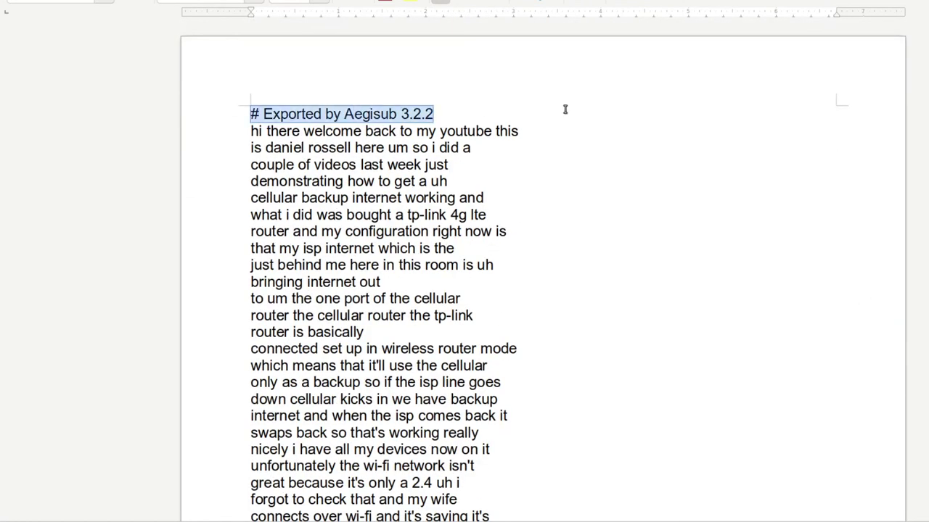
{"action": "key", "text": "BackSpace"}
{"action": "key", "text": "Return"}
{"action": "key", "text": "Return"}
{"action": "key", "text": "Return"}
{"action": "key", "text": "Return"}
{"action": "key", "text": "Up"}
{"action": "key", "text": "Up"}
{"action": "key", "text": "Up"}
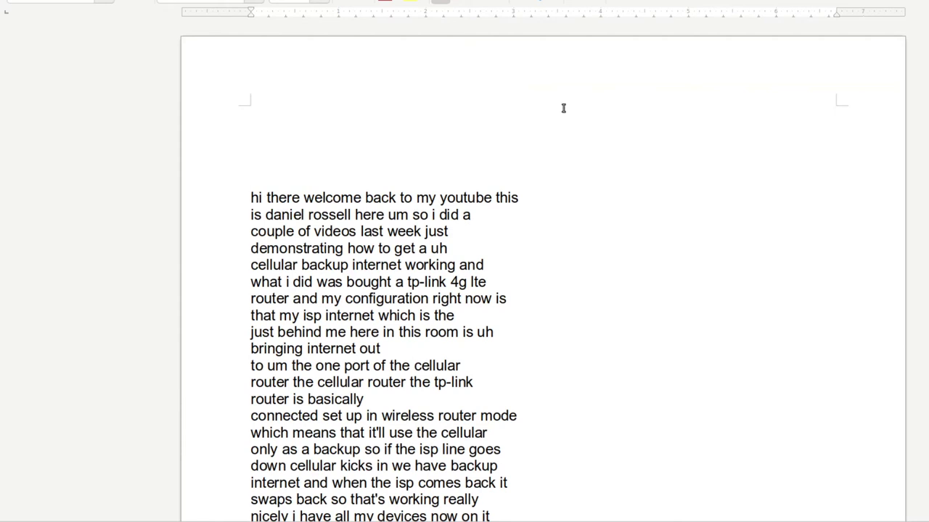
{"action": "type", "text": "4G Routers: What Y"}
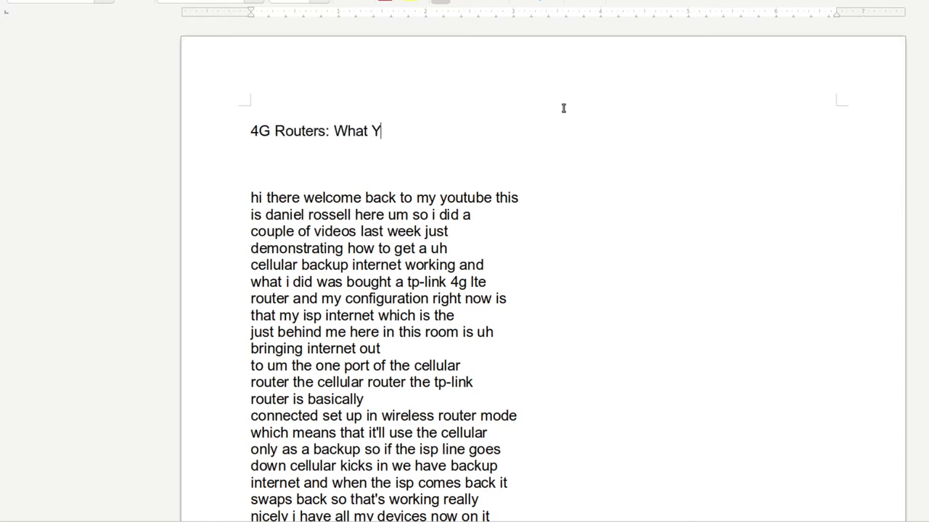
{"action": "type", "text": "ou Mightn't Kn"}
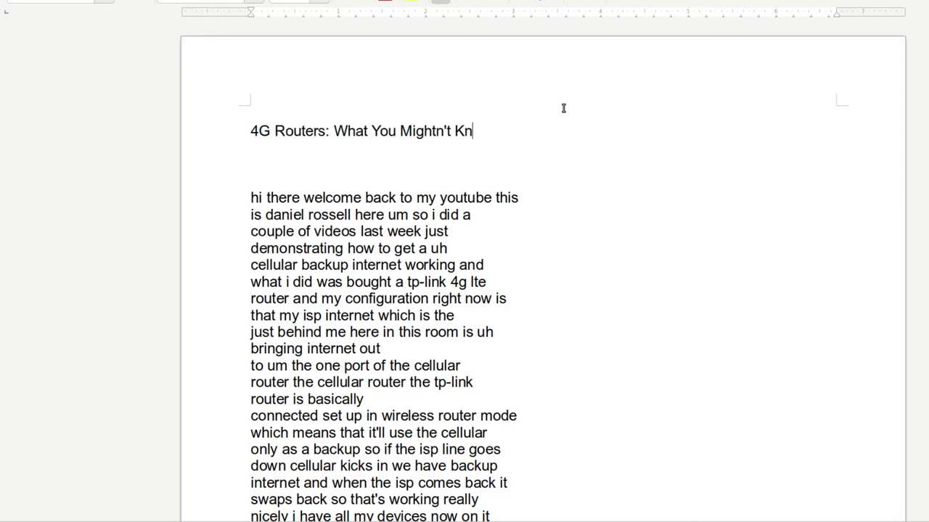
{"action": "type", "text": "ow Before Purchasing"}
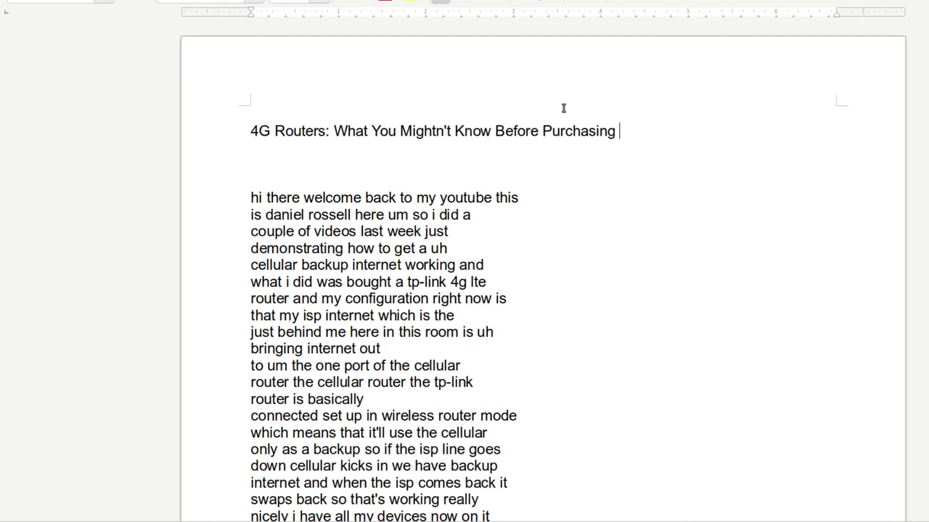
- Apply the Heading 2 paragraph style to the title line
{"action": "left_click_drag", "start_coordinate": [624, 132], "coordinate": [205, 125]}
{"action": "left_click", "coordinate": [109, 2]}
{"action": "left_click", "coordinate": [80, 121]}
{"action": "left_click", "coordinate": [333, 191]}
{"action": "scroll", "coordinate": [334, 191], "scroll_direction": "down", "scroll_amount": 3}
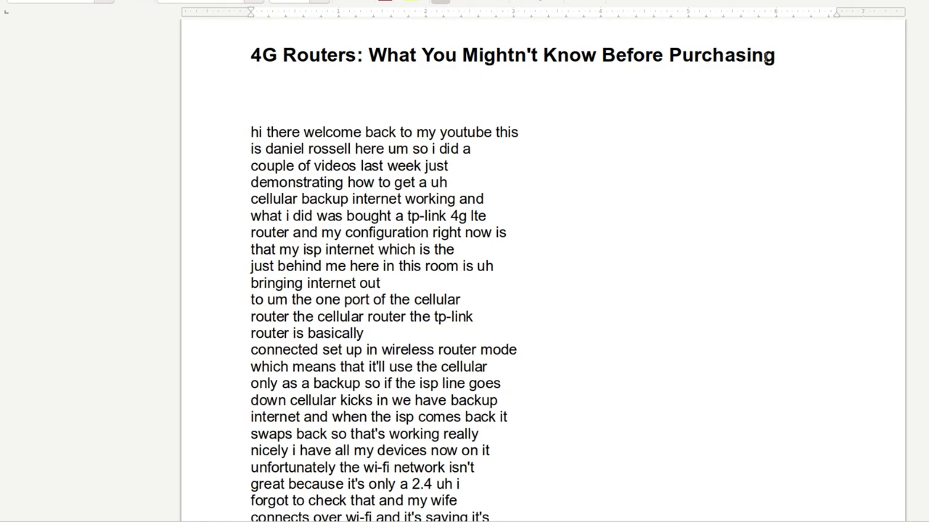
{"action": "left_click", "coordinate": [353, 90]}
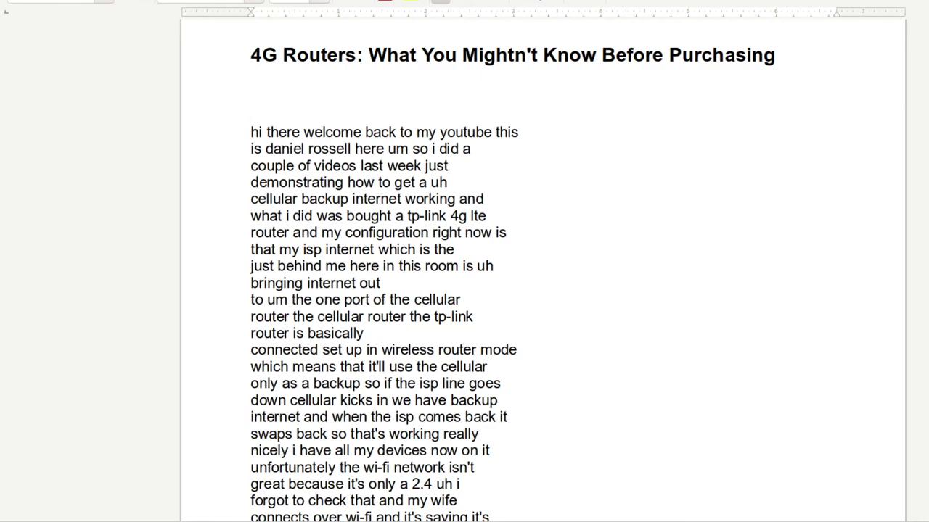